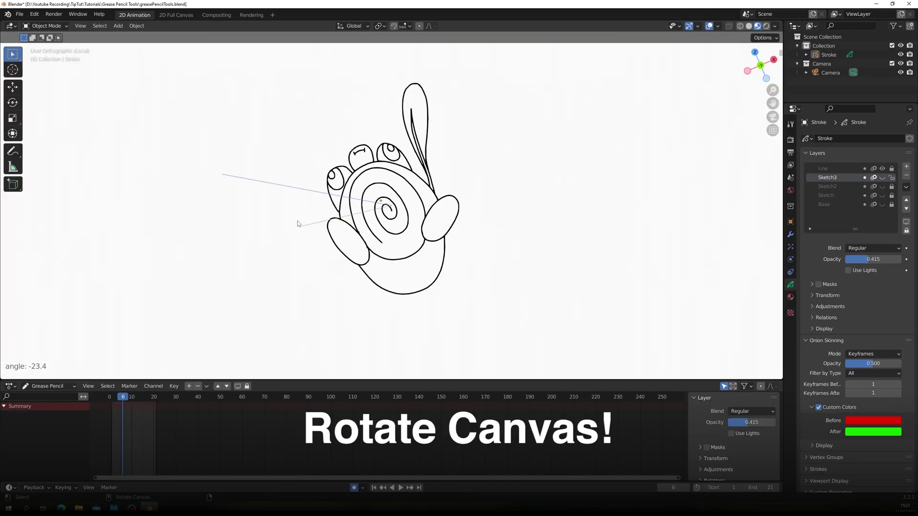
Step: Rotate the canvas around the creature drawing and try the horizontal camera mirror flip
{"action": "middle_click_drag", "start_coordinate": [303, 221], "coordinate": [328, 199], "text": "ctrl+alt"}
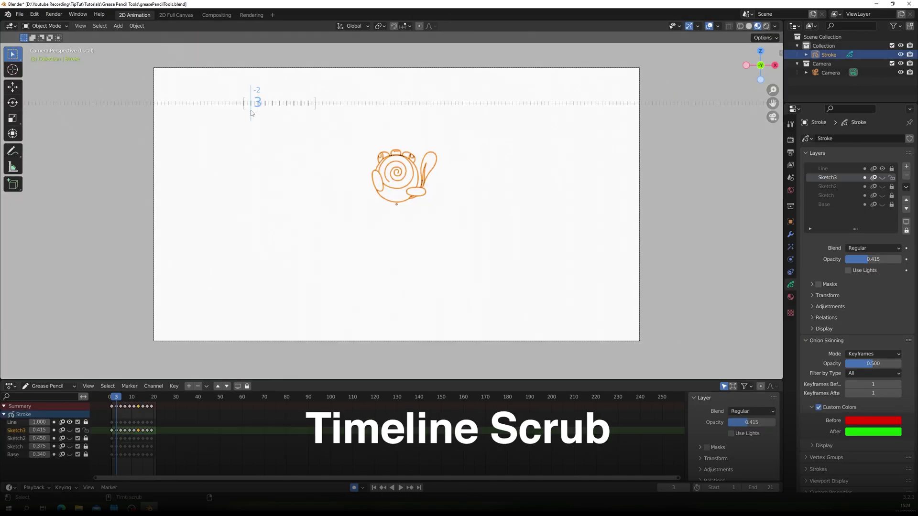
{"action": "middle_click_drag", "start_coordinate": [251, 114], "coordinate": [324, 113], "text": "alt"}
{"action": "left_click", "coordinate": [726, 108]}
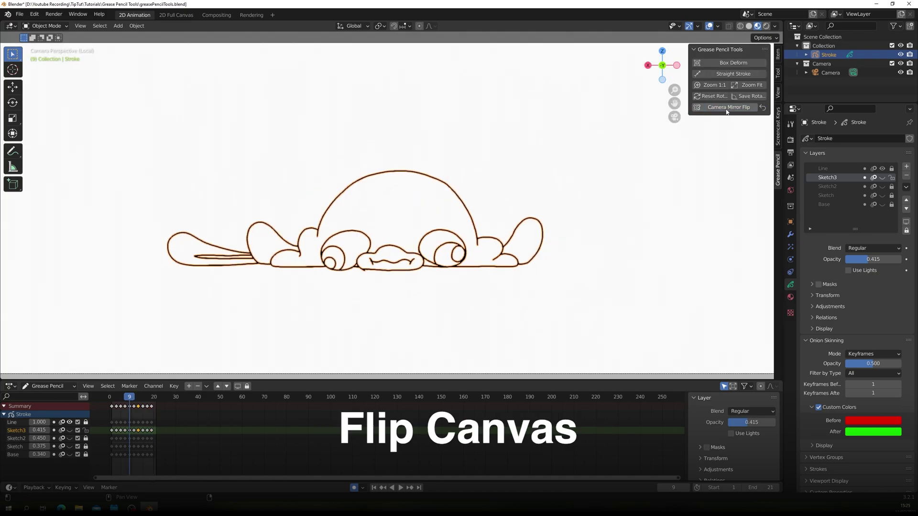
{"action": "left_click", "coordinate": [726, 108]}
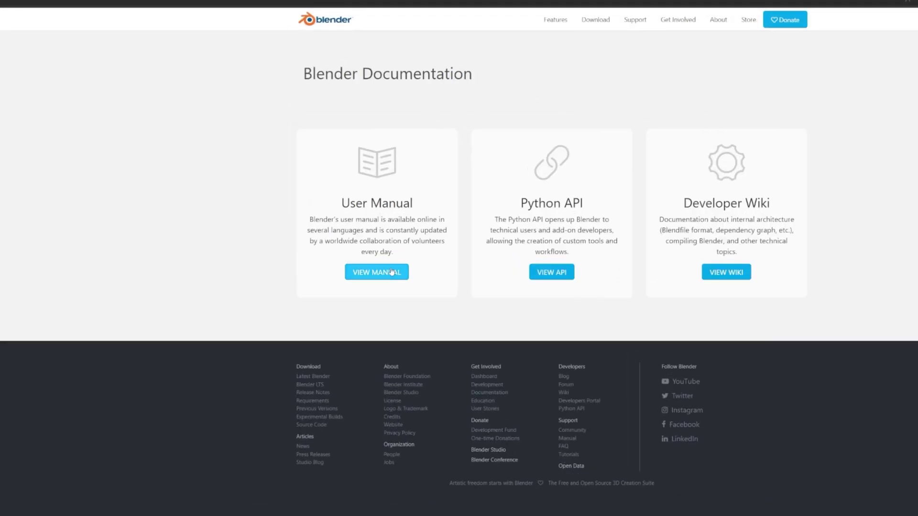
{"action": "left_click", "coordinate": [392, 272]}
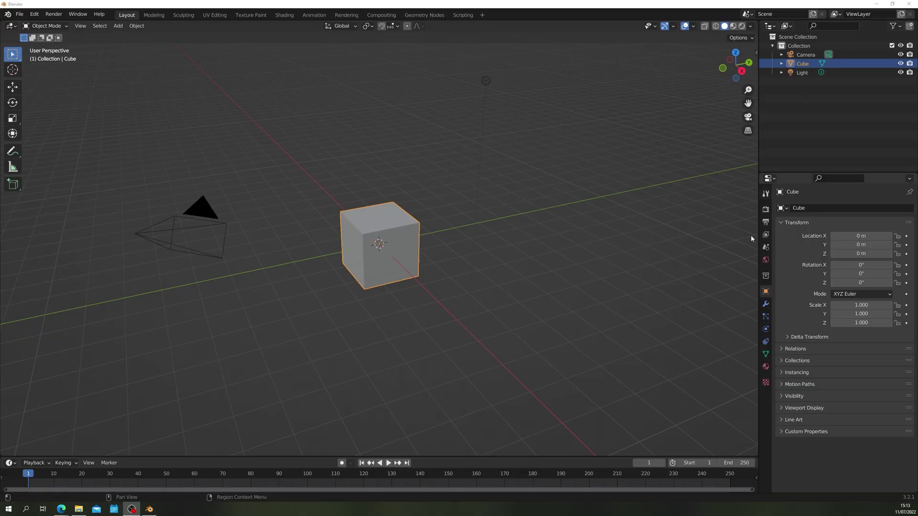
Step: Delete the default cube from the new scene
{"action": "left_click", "coordinate": [414, 179]}
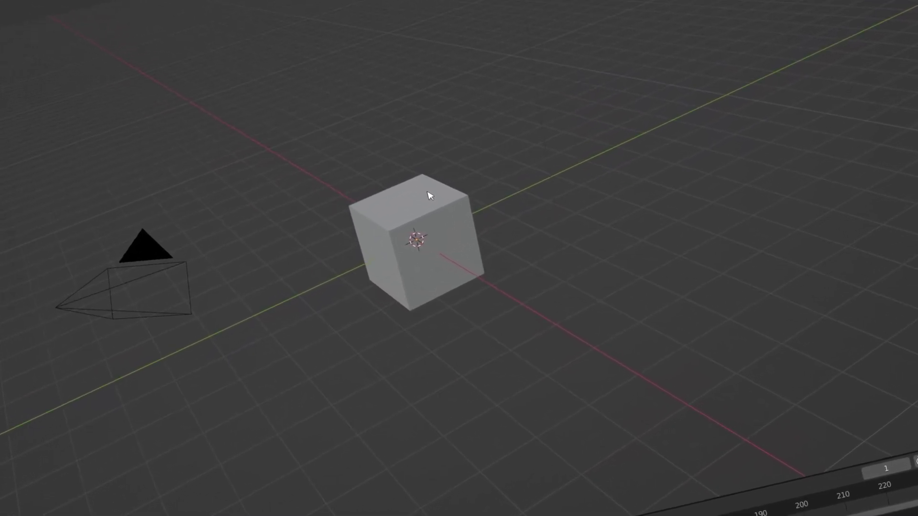
{"action": "left_click", "coordinate": [430, 195]}
{"action": "key", "text": "x"}
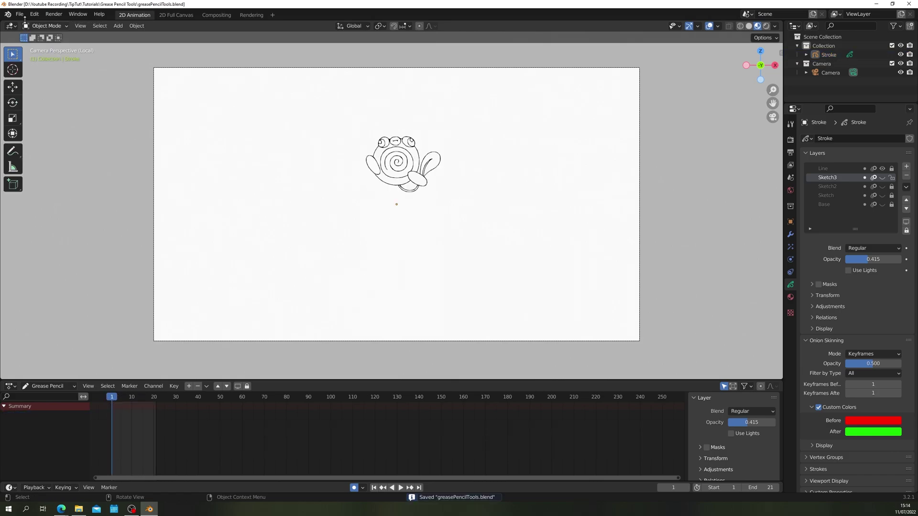
Step: Search the add-ons in the preferences for "grease" and close the preferences window
{"action": "left_click", "coordinate": [34, 14]}
{"action": "left_click", "coordinate": [52, 139]}
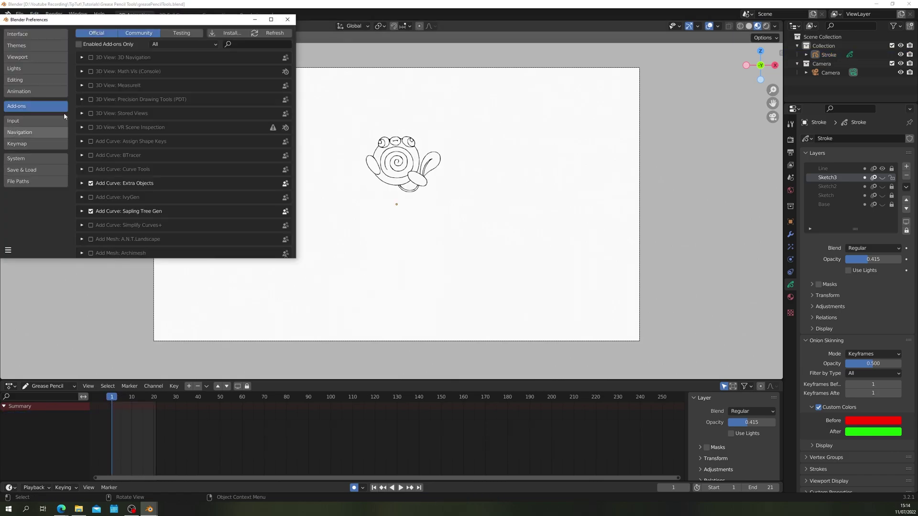
{"action": "left_click_drag", "start_coordinate": [59, 19], "coordinate": [266, 81]}
{"action": "type", "text": "grease"}
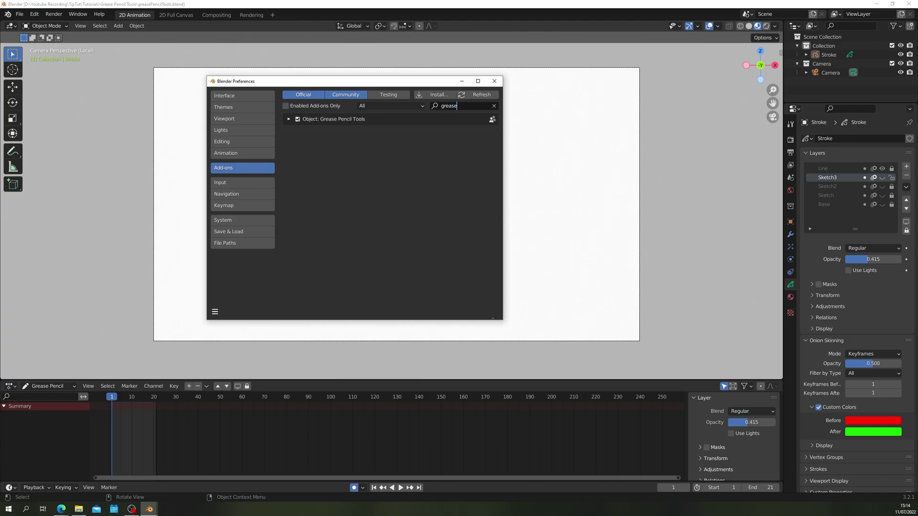
{"action": "left_click", "coordinate": [494, 81]}
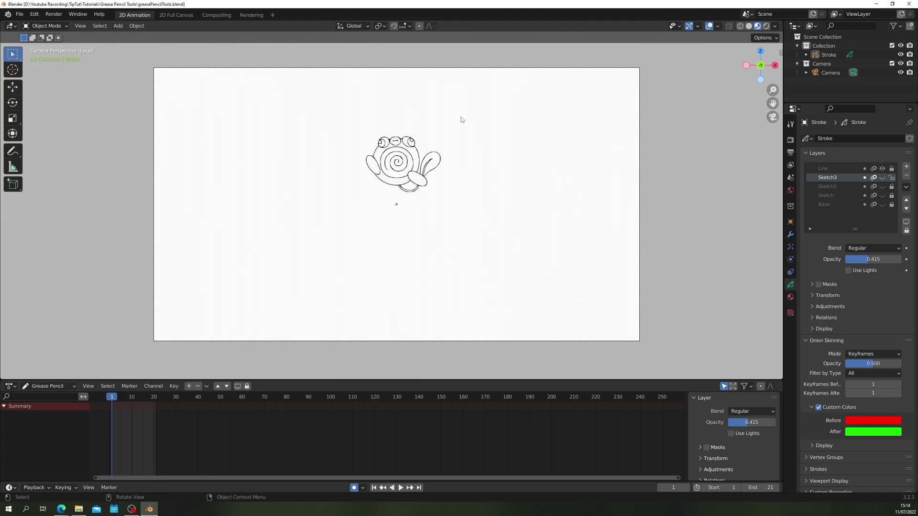
Step: Show the Grease Pencil Tools in the viewport sidebar and start Box Deform on the creature drawing
{"action": "key", "text": "n"}
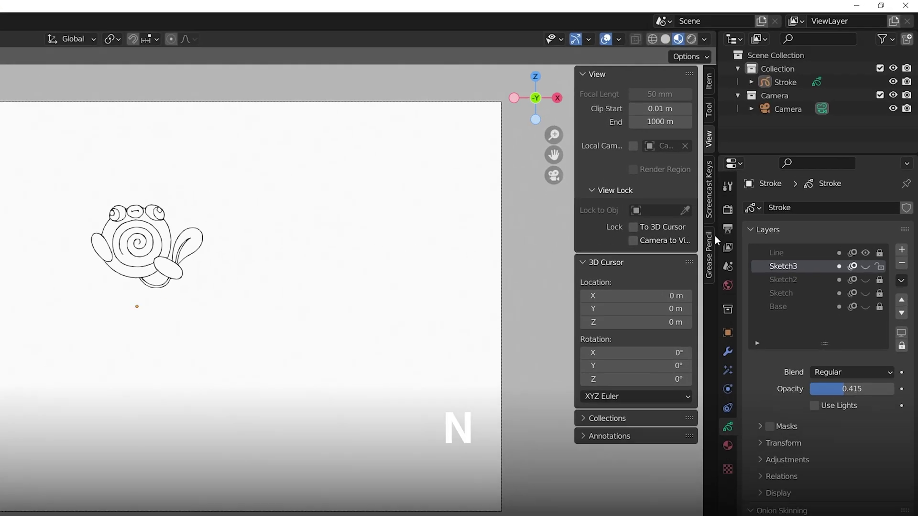
{"action": "left_click", "coordinate": [713, 238]}
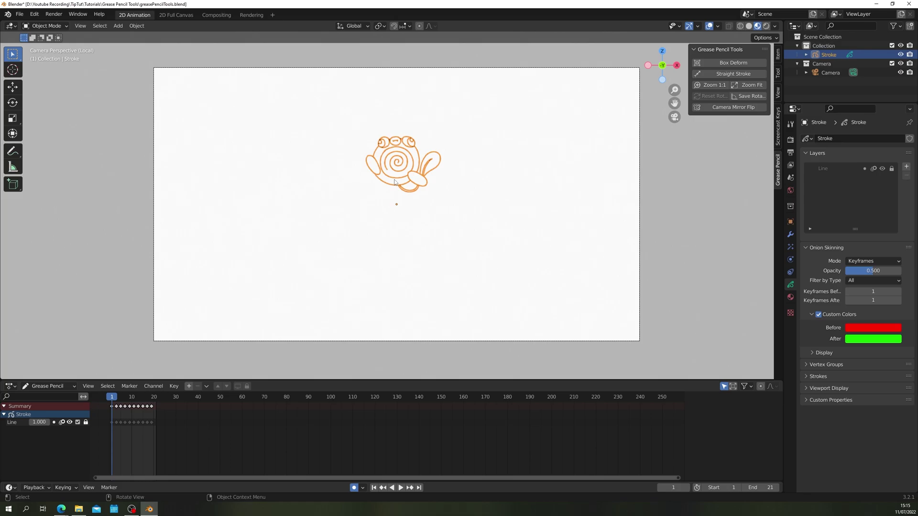
{"action": "left_click", "coordinate": [719, 64]}
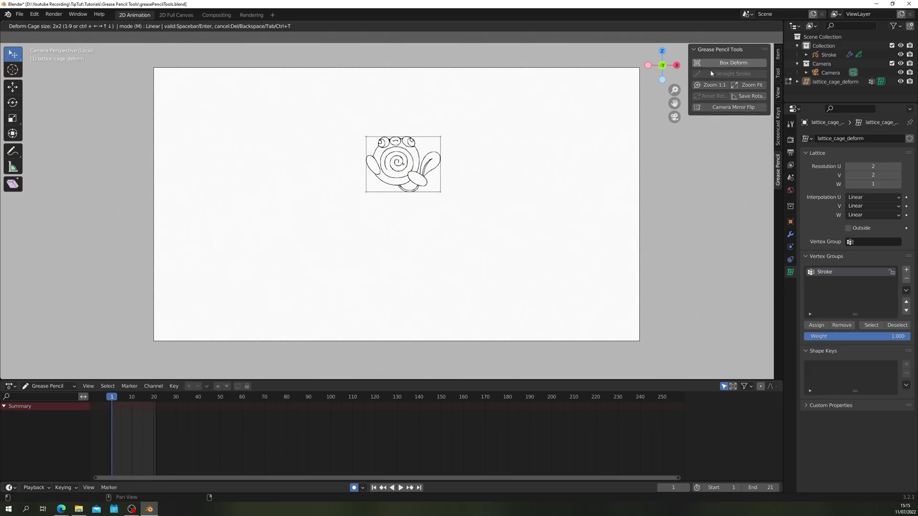
{"action": "key", "text": "ctrl+t"}
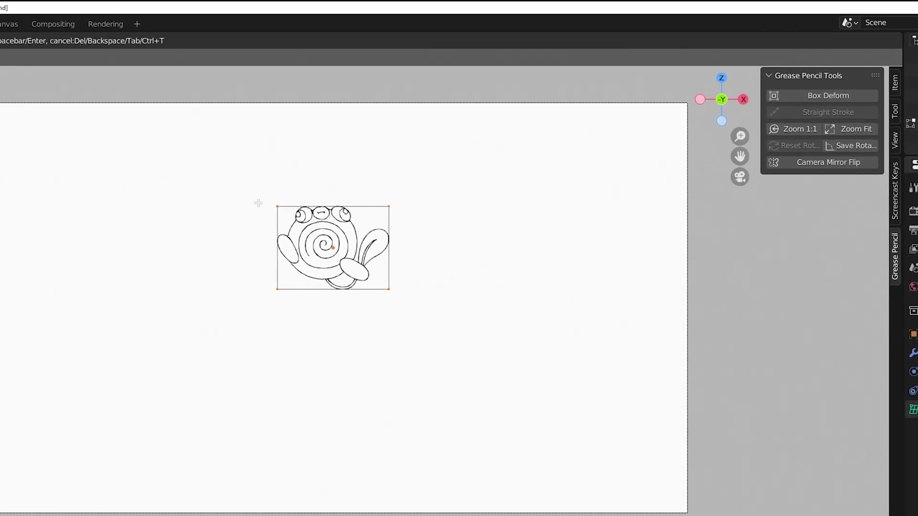
Step: Reposition, slightly rotate and enlarge the deform cage around the whole creature drawing
{"action": "key", "text": "g"}
{"action": "left_click", "coordinate": [310, 251]}
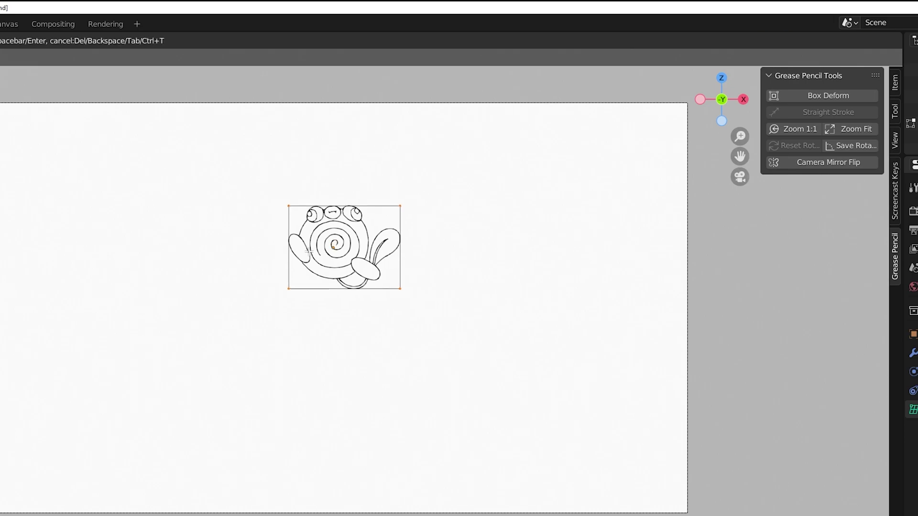
{"action": "key", "text": "r"}
{"action": "left_click", "coordinate": [195, 303]}
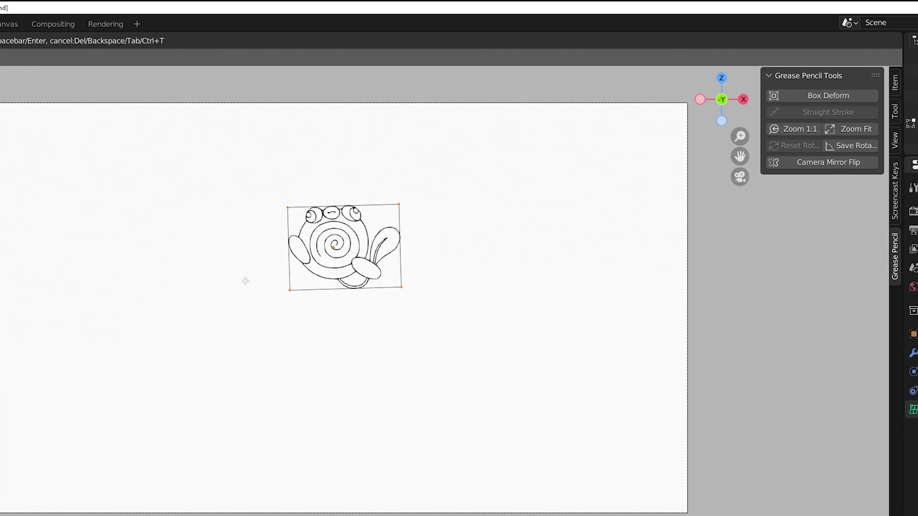
{"action": "key", "text": "s"}
{"action": "left_click", "coordinate": [180, 304]}
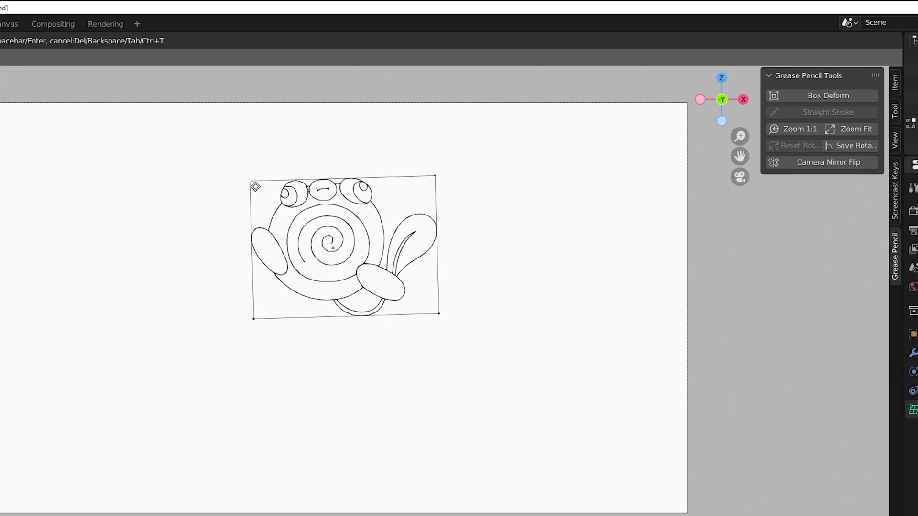
Step: Distort the creature by moving the deform cage's corners individually, and apply the deformation
{"action": "left_click_drag", "start_coordinate": [255, 187], "coordinate": [296, 223]}
{"action": "left_click_drag", "start_coordinate": [433, 182], "coordinate": [380, 175]}
{"action": "left_click_drag", "start_coordinate": [431, 306], "coordinate": [421, 257]}
{"action": "left_click_drag", "start_coordinate": [259, 313], "coordinate": [253, 287]}
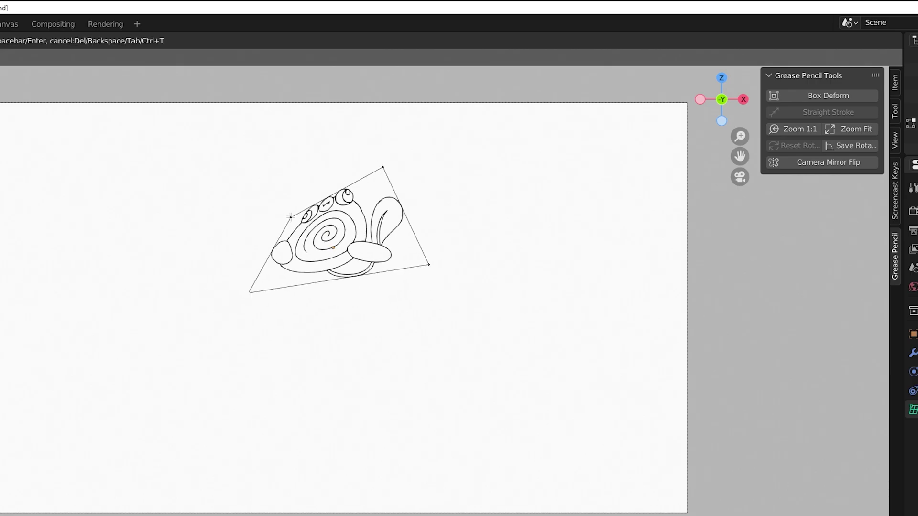
{"action": "left_click_drag", "start_coordinate": [297, 225], "coordinate": [267, 180]}
{"action": "key", "text": "Return"}
Step: In Edit Mode, lasso the creature's eyes and mouth and reshape them with Box Deform
{"action": "key", "text": "ctrl+Tab"}
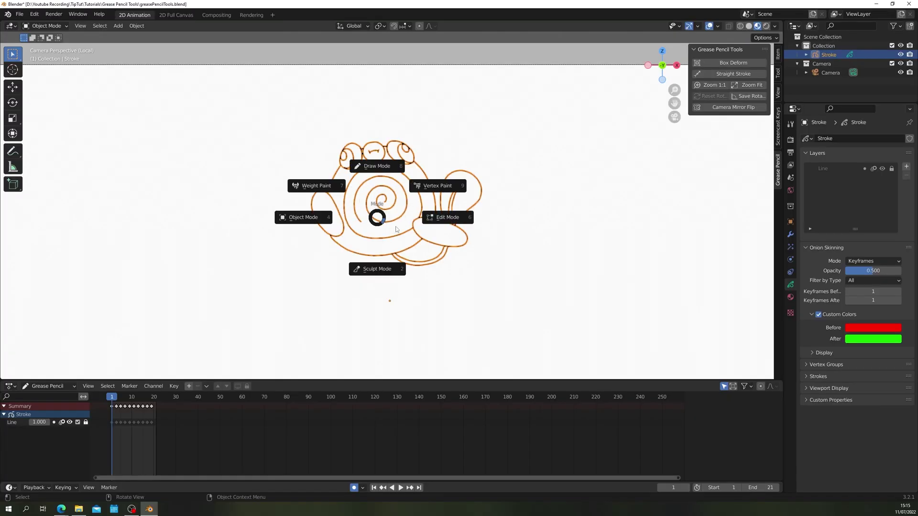
{"action": "left_click", "coordinate": [399, 227]}
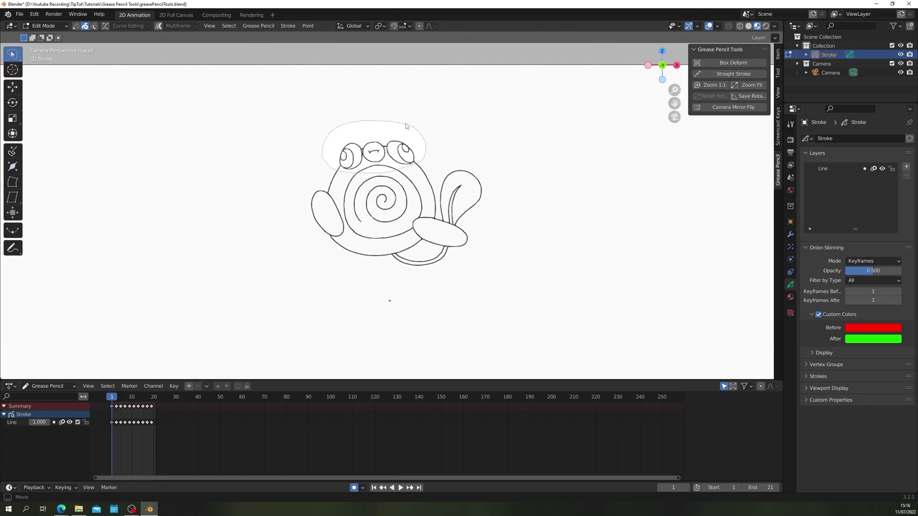
{"action": "left_click_drag", "start_coordinate": [406, 126], "coordinate": [404, 123]}
{"action": "key", "text": "ctrl+t"}
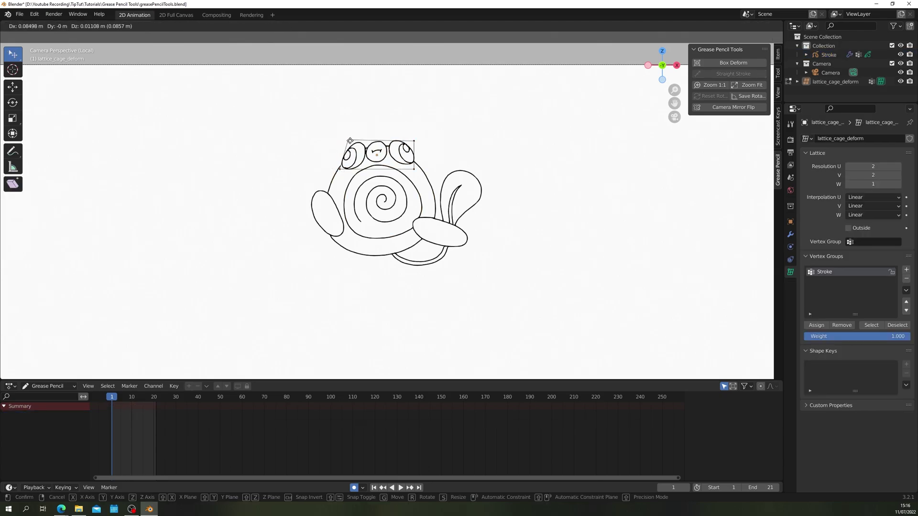
{"action": "key", "text": "Return"}
Step: In Draw Mode, draw a small teardrop above the creature's left eye and reshape it with Box Deform
{"action": "key", "text": "ctrl+Tab"}
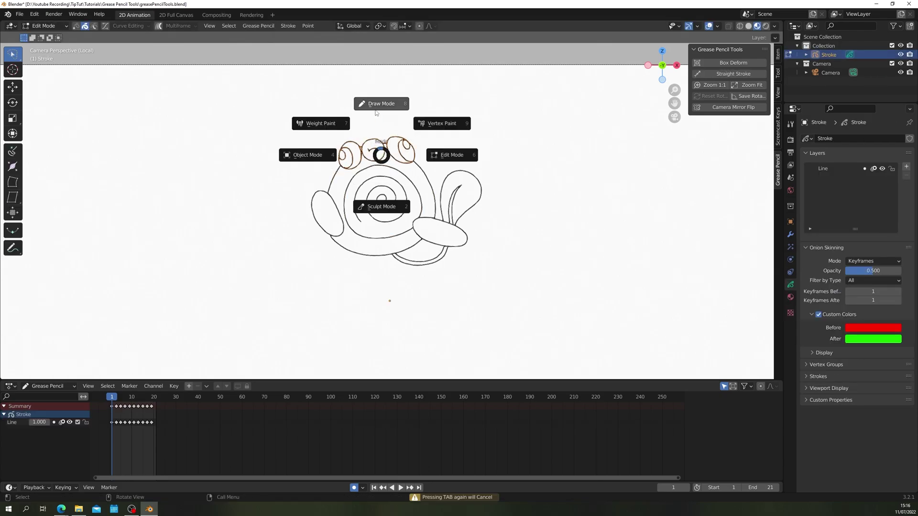
{"action": "left_click", "coordinate": [376, 107]}
{"action": "left_click_drag", "start_coordinate": [346, 131], "coordinate": [349, 139]}
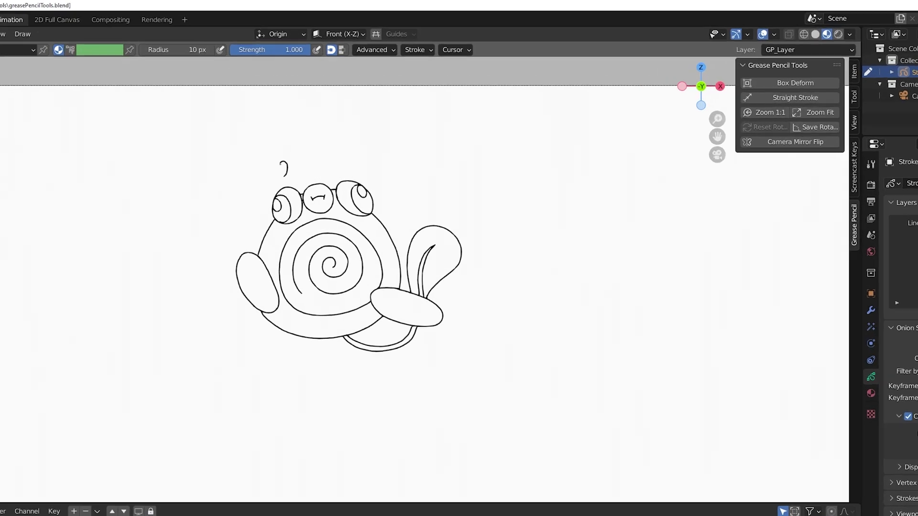
{"action": "mouse_move", "coordinate": [280, 165]}
{"action": "left_mouse_down"}
{"action": "mouse_move", "coordinate": [283, 176]}
{"action": "mouse_move", "coordinate": [240, 177]}
{"action": "mouse_move", "coordinate": [253, 180]}
{"action": "left_mouse_up"}
{"action": "key", "text": "ctrl+t"}
{"action": "left_click_drag", "start_coordinate": [253, 179], "coordinate": [253, 181]}
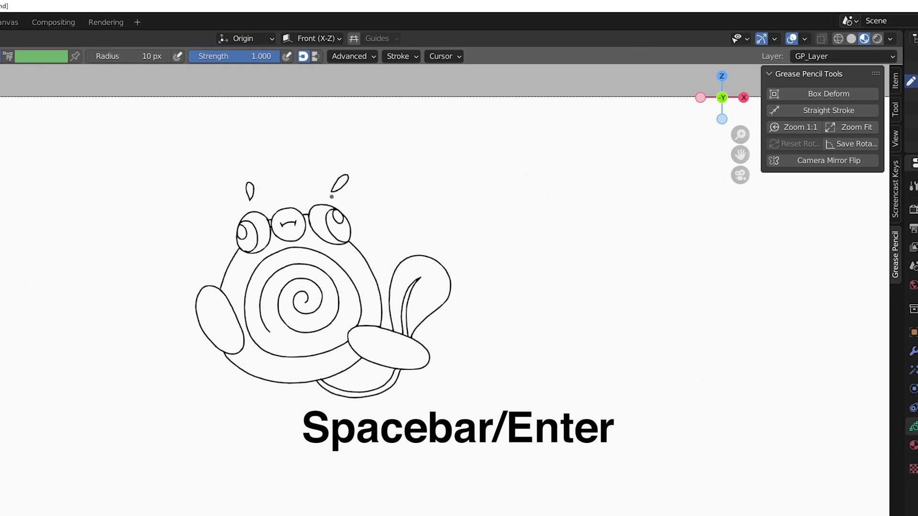
Step: Try to widen the teardrop above the right eye with Box Deform, and discard the deformation
{"action": "key", "text": "ctrl+t"}
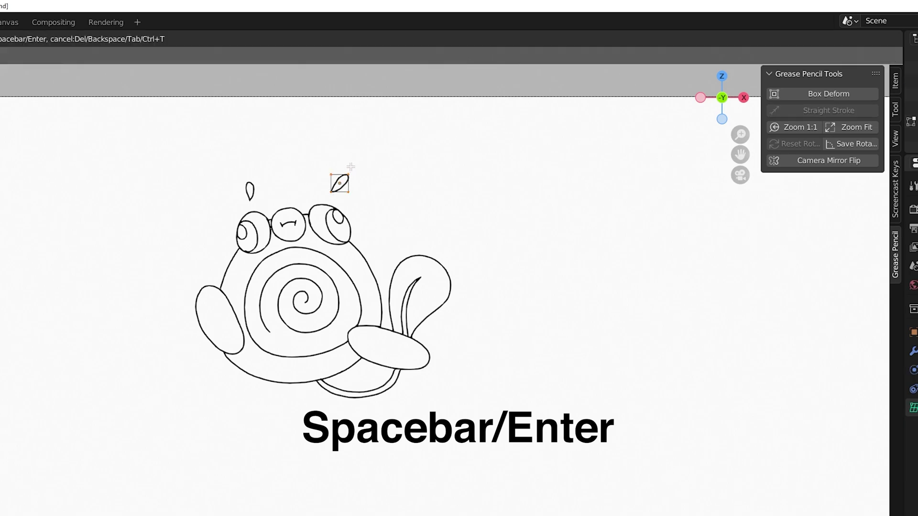
{"action": "mouse_move", "coordinate": [350, 173]}
{"action": "left_mouse_down"}
{"action": "mouse_move", "coordinate": [367, 166]}
{"action": "mouse_move", "coordinate": [359, 197]}
{"action": "mouse_move", "coordinate": [367, 200]}
{"action": "mouse_move", "coordinate": [314, 159]}
{"action": "left_mouse_up"}
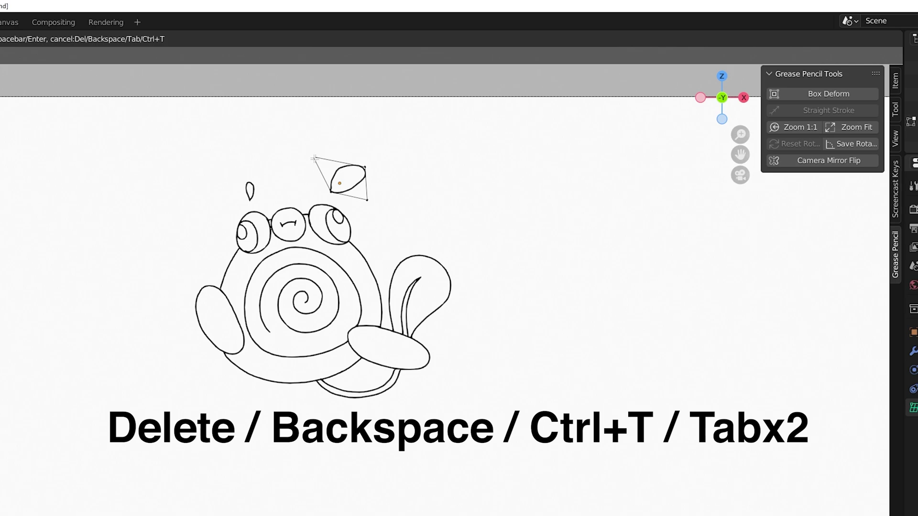
{"action": "key", "text": "Delete"}
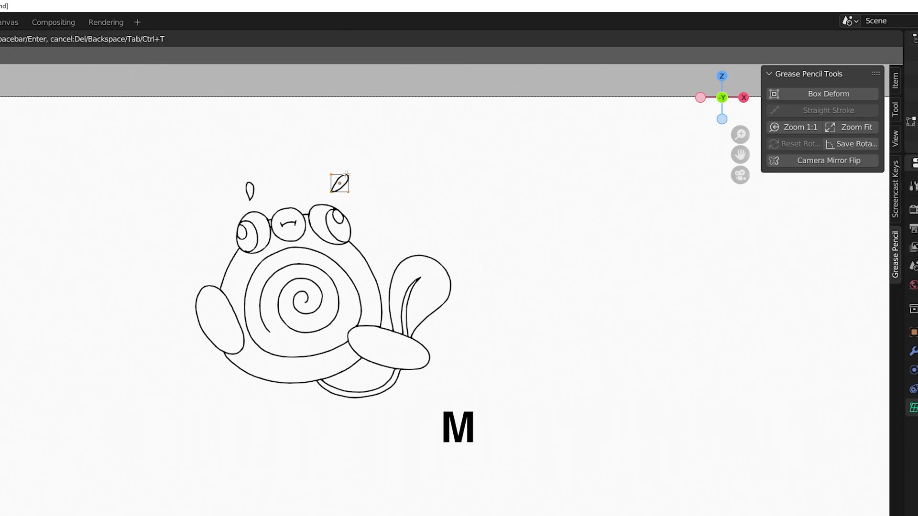
Step: Enlarge the teardrop above the right eye by pulling its deform cage corners outward
{"action": "mouse_move", "coordinate": [349, 174]}
{"action": "left_mouse_down"}
{"action": "mouse_move", "coordinate": [365, 164]}
{"action": "mouse_move", "coordinate": [321, 160]}
{"action": "mouse_move", "coordinate": [318, 200]}
{"action": "mouse_move", "coordinate": [368, 203]}
{"action": "left_mouse_up"}
{"action": "left_click_drag", "start_coordinate": [323, 163], "coordinate": [328, 164]}
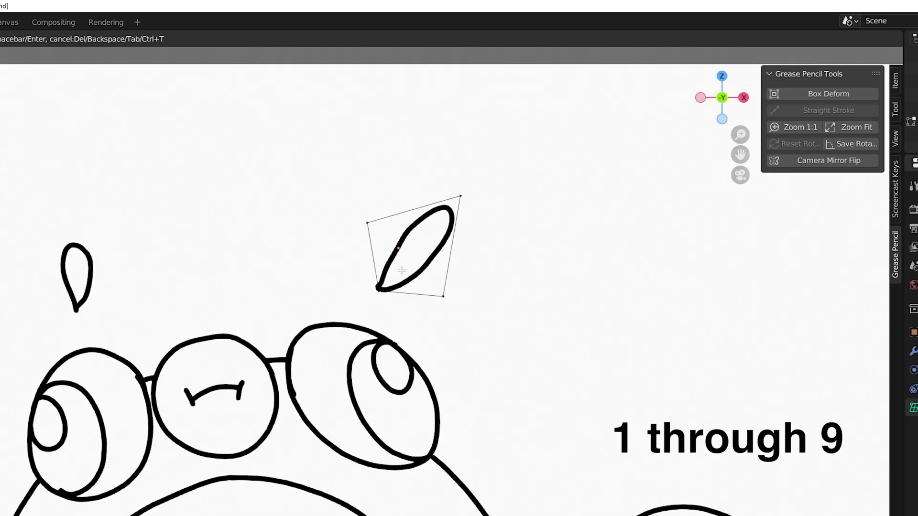
Step: Try finer cage sizes around the right teardrop, settle on 4x4 points and shift an inner and an edge point
{"action": "key", "text": "2"}
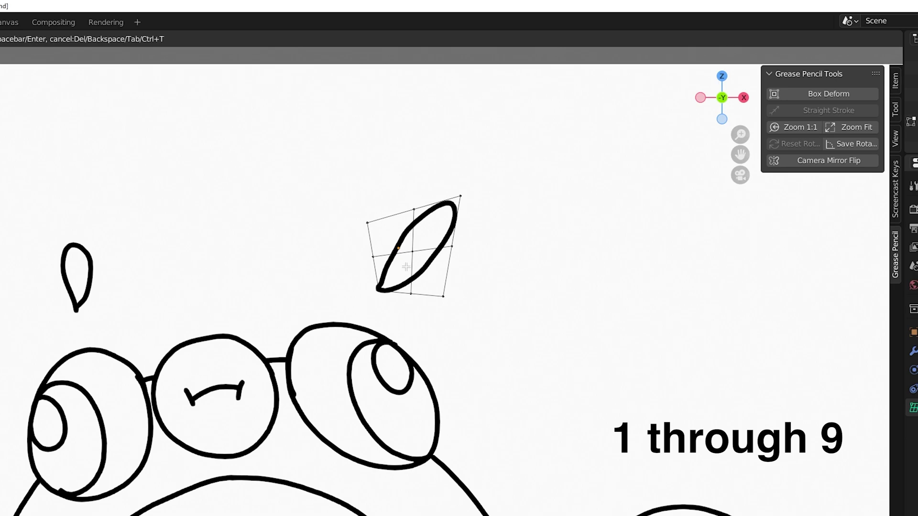
{"action": "key", "text": "4"}
{"action": "key", "text": "5"}
{"action": "key", "text": "6"}
{"action": "key", "text": "7"}
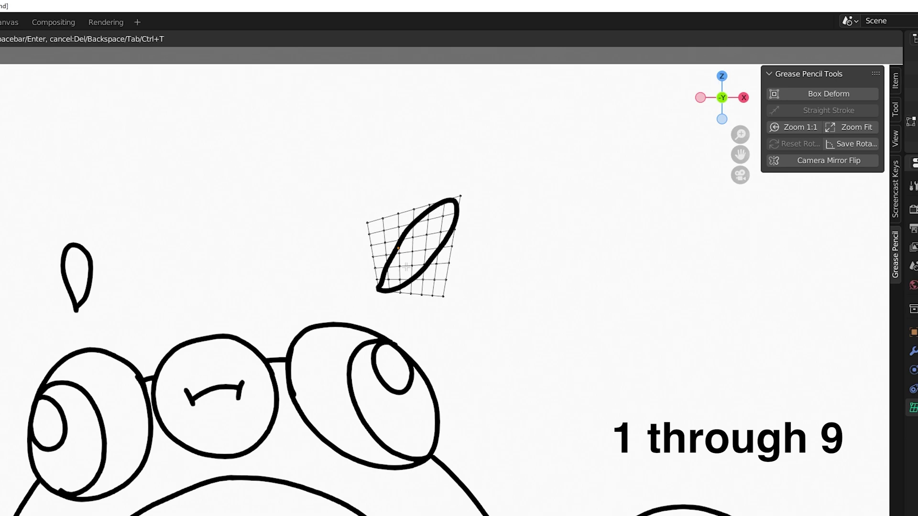
{"action": "key", "text": "4"}
{"action": "left_click_drag", "start_coordinate": [427, 234], "coordinate": [425, 232]}
{"action": "left_click_drag", "start_coordinate": [449, 263], "coordinate": [454, 269]}
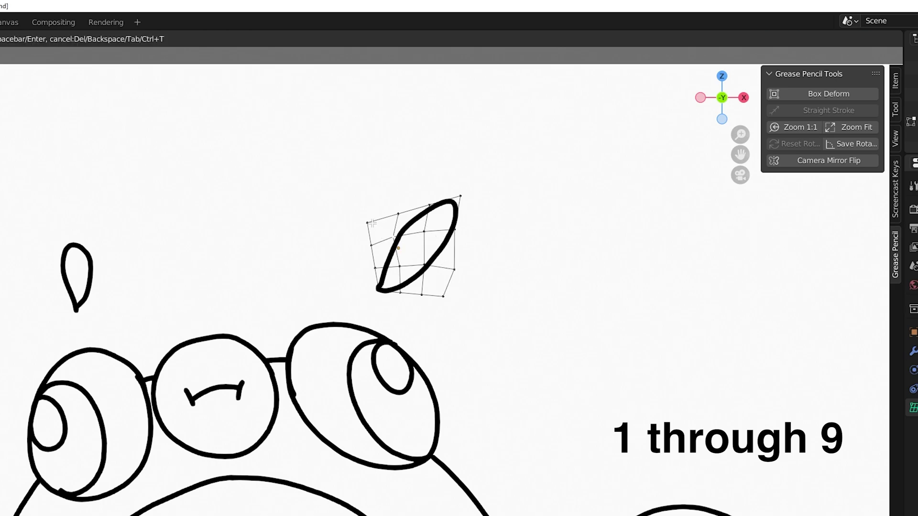
Step: Reset the right teardrop's deform cage to 2x2 points and add columns and rows up to 6x6
{"action": "key", "text": "2"}
{"action": "key", "text": "ctrl+Right"}
{"action": "key", "text": "ctrl+Right"}
{"action": "key", "text": "ctrl+Right"}
{"action": "key", "text": "ctrl+Right"}
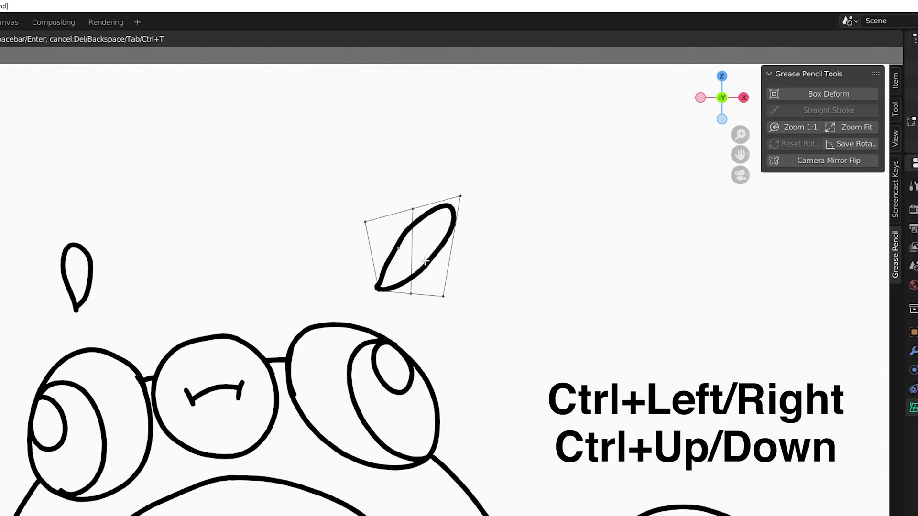
{"action": "key", "text": "ctrl+Up"}
{"action": "key", "text": "ctrl+Up"}
{"action": "key", "text": "ctrl+Up"}
{"action": "key", "text": "ctrl+Up"}
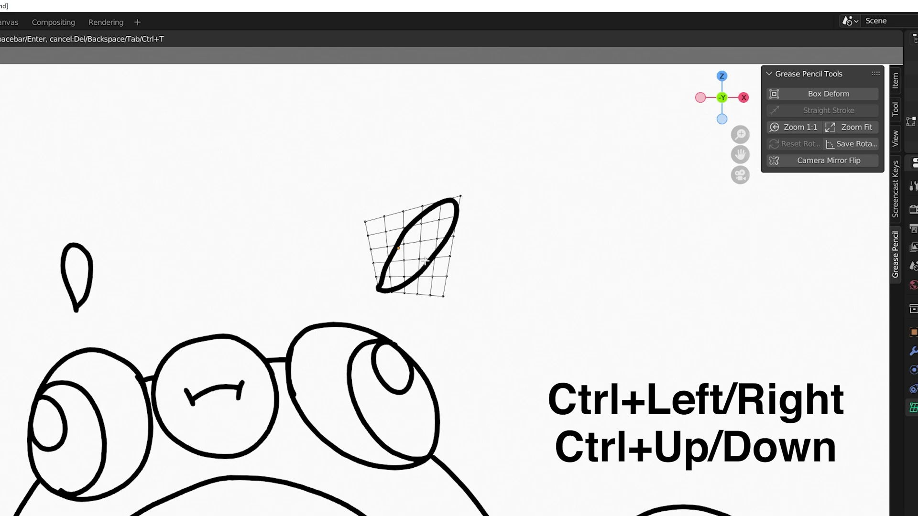
Step: Reduce the right teardrop's deform cage to 3x3 points by removing rows and columns
{"action": "key", "text": "ctrl+Down"}
{"action": "key", "text": "ctrl+Down"}
{"action": "key", "text": "ctrl+Down"}
{"action": "key", "text": "ctrl+Left"}
{"action": "key", "text": "ctrl+Left"}
{"action": "key", "text": "ctrl+Left"}
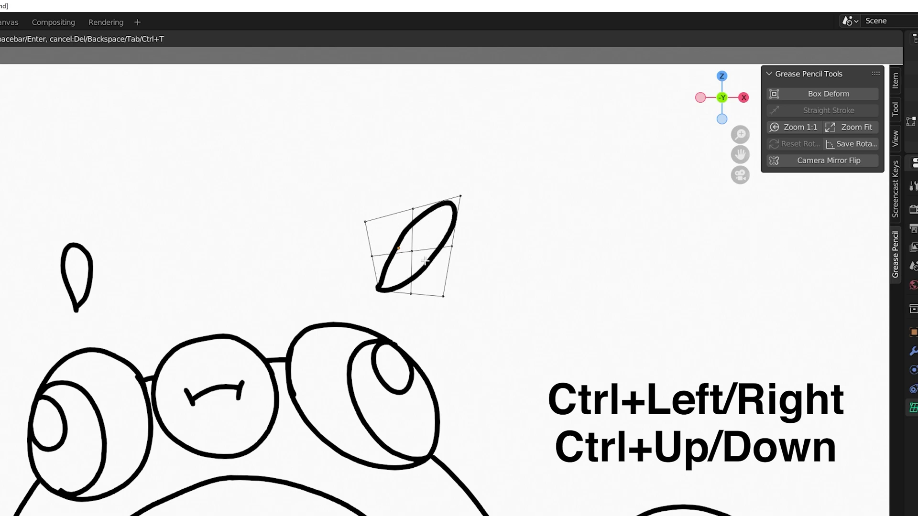
Step: Draw a long ground line beneath the flattened creature on frame 9 and straighten it with Straight Stroke
{"action": "middle_click_drag", "start_coordinate": [343, 303], "coordinate": [343, 249], "text": "ctrl"}
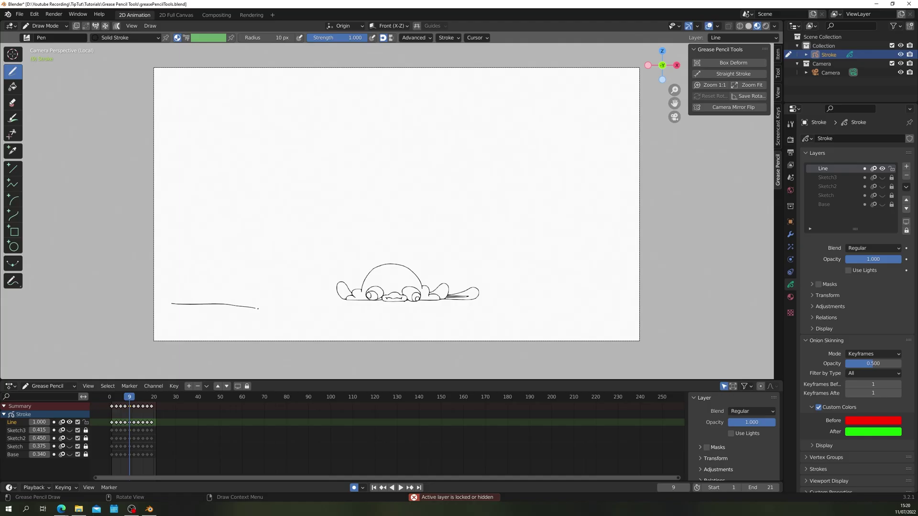
{"action": "left_click_drag", "start_coordinate": [425, 302], "coordinate": [545, 302]}
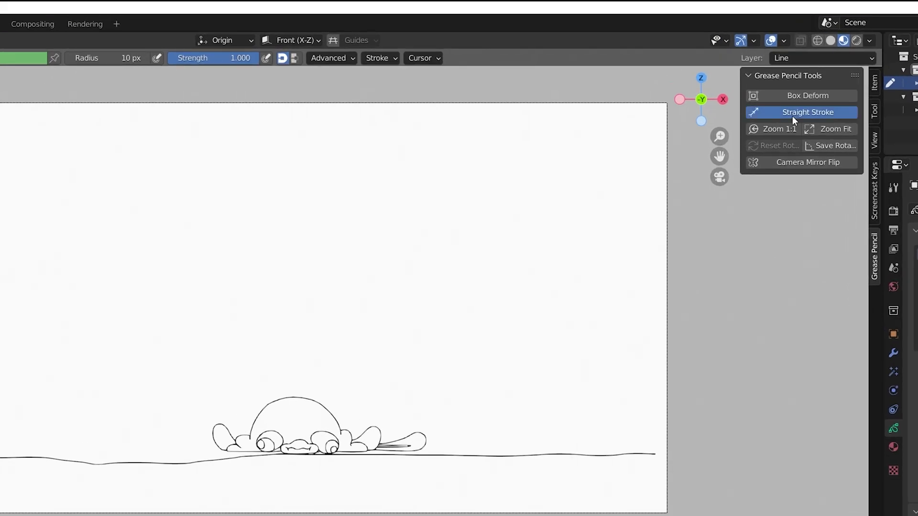
{"action": "left_click", "coordinate": [733, 74]}
Step: Lower the Straight force of the ground line's straightening so it keeps some of its hand-drawn waviness
{"action": "left_click", "coordinate": [56, 375]}
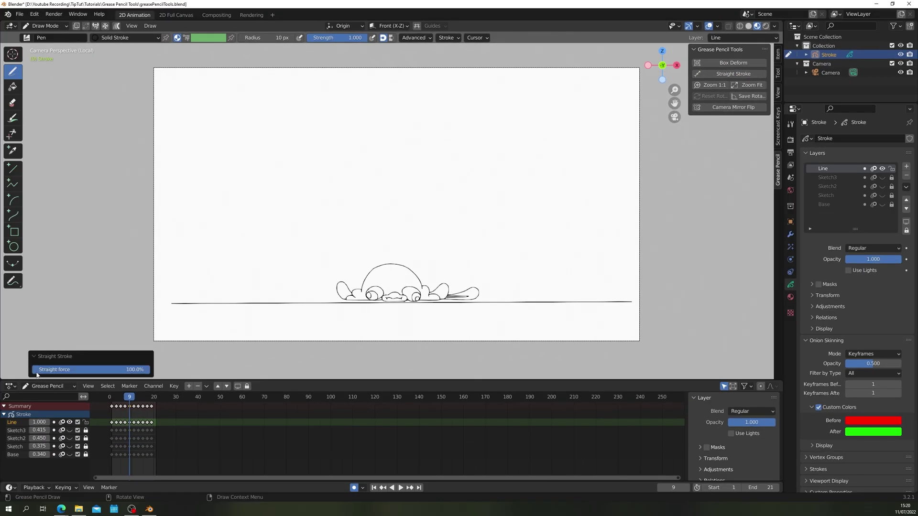
{"action": "mouse_move", "coordinate": [149, 370]}
{"action": "left_mouse_down"}
{"action": "mouse_move", "coordinate": [73, 370]}
{"action": "mouse_move", "coordinate": [123, 369]}
{"action": "mouse_move", "coordinate": [112, 370]}
{"action": "left_mouse_up"}
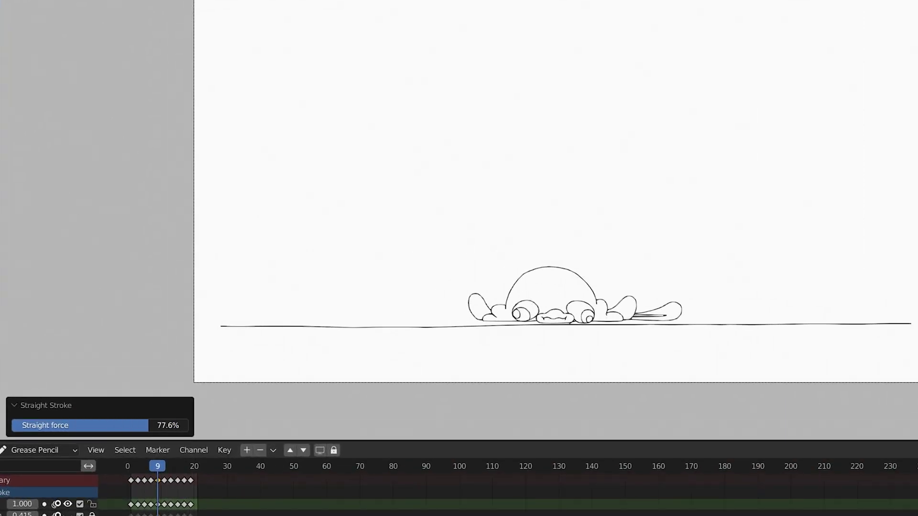
{"action": "mouse_move", "coordinate": [131, 426]}
{"action": "left_mouse_down"}
{"action": "mouse_move", "coordinate": [46, 426]}
{"action": "mouse_move", "coordinate": [157, 425]}
{"action": "mouse_move", "coordinate": [75, 426]}
{"action": "mouse_move", "coordinate": [141, 425]}
{"action": "mouse_move", "coordinate": [111, 426]}
{"action": "mouse_move", "coordinate": [132, 425]}
{"action": "left_mouse_up"}
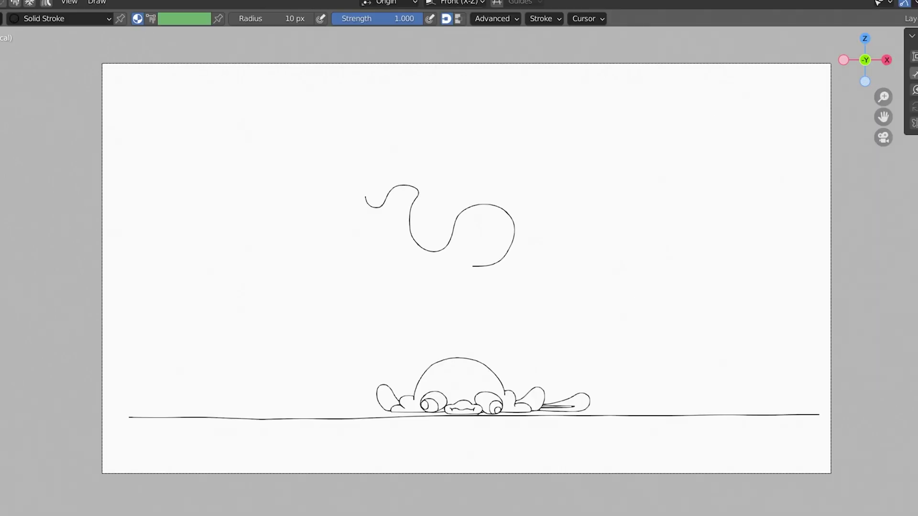
Step: Partly straighten the curly stroke above the creature with Straight Stroke at a Straight force of 34.5%
{"action": "left_click", "coordinate": [915, 73]}
{"action": "mouse_move", "coordinate": [40, 515]}
{"action": "left_mouse_down"}
{"action": "mouse_move", "coordinate": [84, 515]}
{"action": "mouse_move", "coordinate": [0, 515]}
{"action": "mouse_move", "coordinate": [64, 515]}
{"action": "left_mouse_up"}
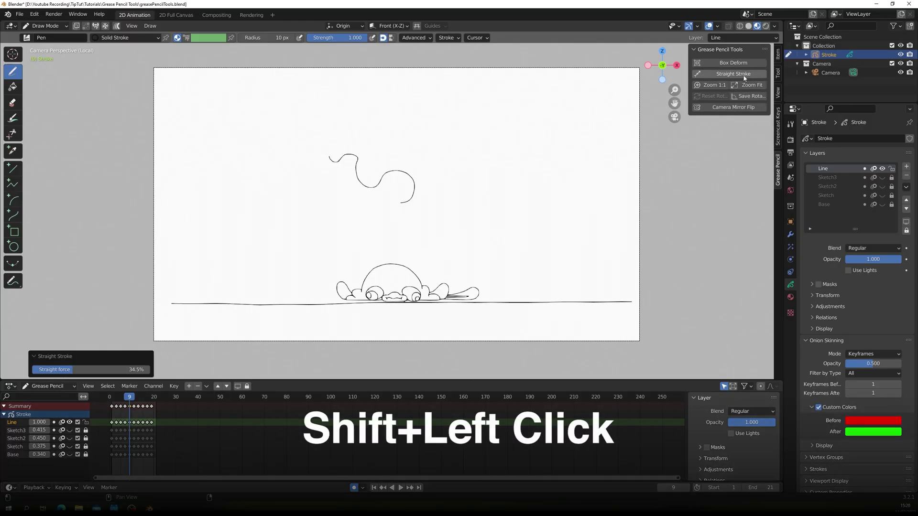
Step: Run Straight Stroke again on the curly stroke above the creature
{"action": "left_click", "coordinate": [743, 76], "text": "shift"}
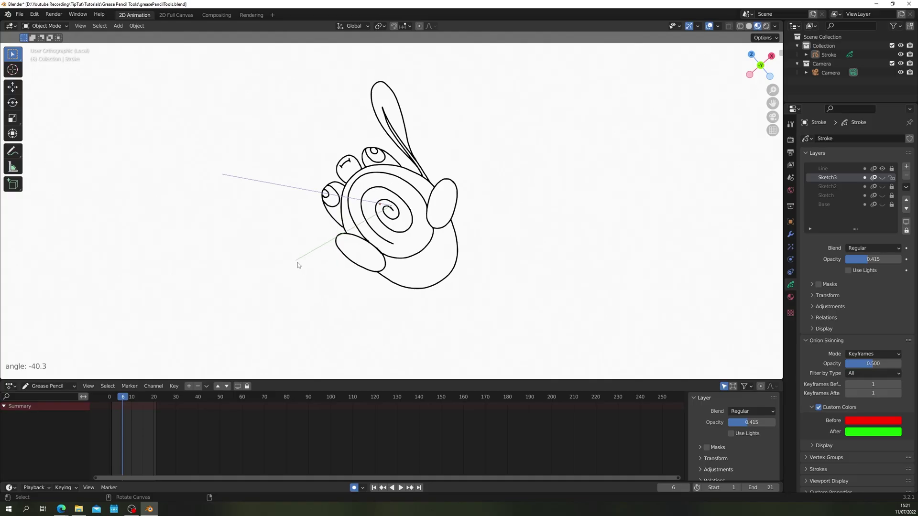
Step: Review the Rotate canvas shortcut settings in the add-on preferences and rotate the canvas freely around the creature drawing
{"action": "mouse_move", "coordinate": [299, 262]}
{"action": "middle_mouse_down", "text": "ctrl+alt"}
{"action": "mouse_move", "coordinate": [379, 131]}
{"action": "mouse_move", "coordinate": [432, 119]}
{"action": "mouse_move", "coordinate": [345, 123]}
{"action": "mouse_move", "coordinate": [303, 215]}
{"action": "mouse_move", "coordinate": [324, 260]}
{"action": "mouse_move", "coordinate": [301, 237]}
{"action": "mouse_move", "coordinate": [303, 147]}
{"action": "mouse_move", "coordinate": [308, 193]}
{"action": "mouse_move", "coordinate": [284, 234]}
{"action": "mouse_move", "coordinate": [295, 287]}
{"action": "mouse_move", "coordinate": [288, 300]}
{"action": "middle_mouse_up", "text": "ctrl+alt"}
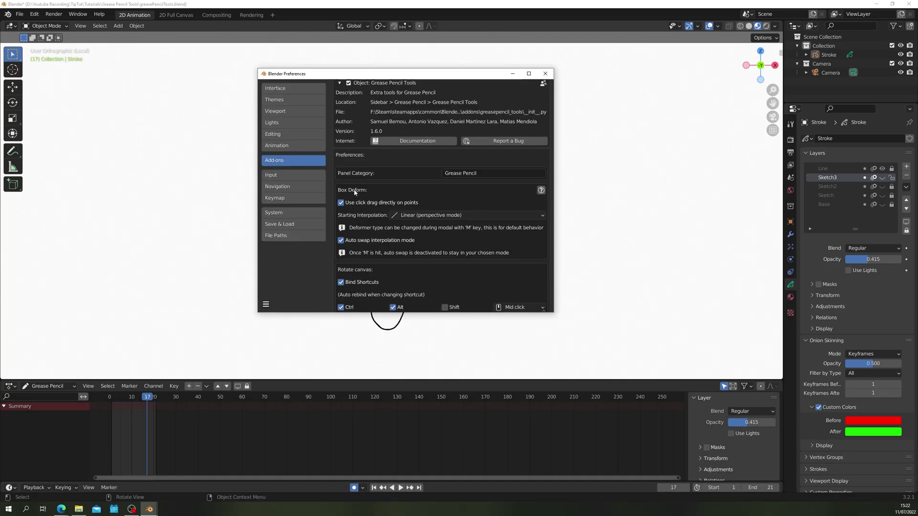
{"action": "scroll", "coordinate": [385, 311], "scroll_direction": "down", "scroll_amount": 5}
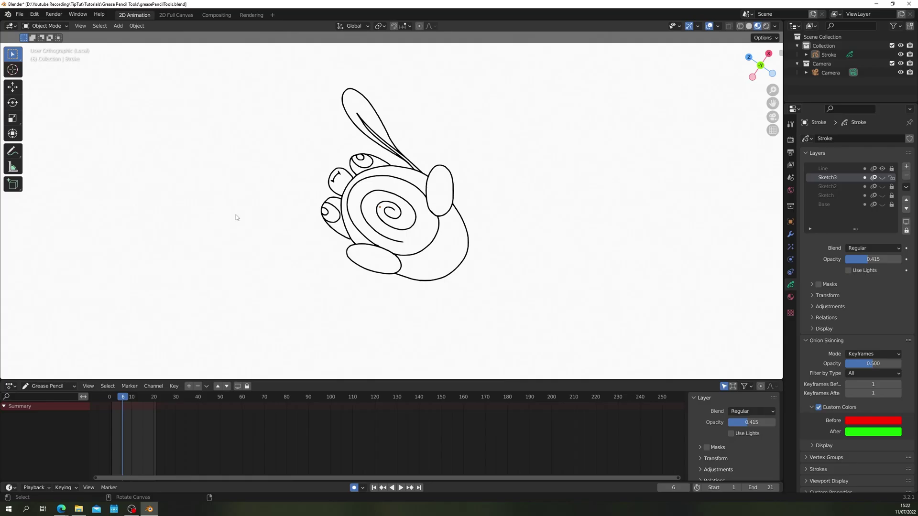
{"action": "mouse_move", "coordinate": [236, 214]}
{"action": "middle_mouse_down", "text": "ctrl+alt"}
{"action": "mouse_move", "coordinate": [246, 168]}
{"action": "mouse_move", "coordinate": [290, 129]}
{"action": "mouse_move", "coordinate": [365, 98]}
{"action": "mouse_move", "coordinate": [434, 100]}
{"action": "mouse_move", "coordinate": [483, 131]}
{"action": "mouse_move", "coordinate": [509, 178]}
{"action": "mouse_move", "coordinate": [498, 148]}
{"action": "mouse_move", "coordinate": [450, 108]}
{"action": "mouse_move", "coordinate": [314, 131]}
{"action": "mouse_move", "coordinate": [277, 225]}
{"action": "mouse_move", "coordinate": [242, 191]}
{"action": "mouse_move", "coordinate": [366, 305]}
{"action": "mouse_move", "coordinate": [389, 307]}
{"action": "mouse_move", "coordinate": [265, 285]}
{"action": "middle_mouse_up", "text": "ctrl+alt"}
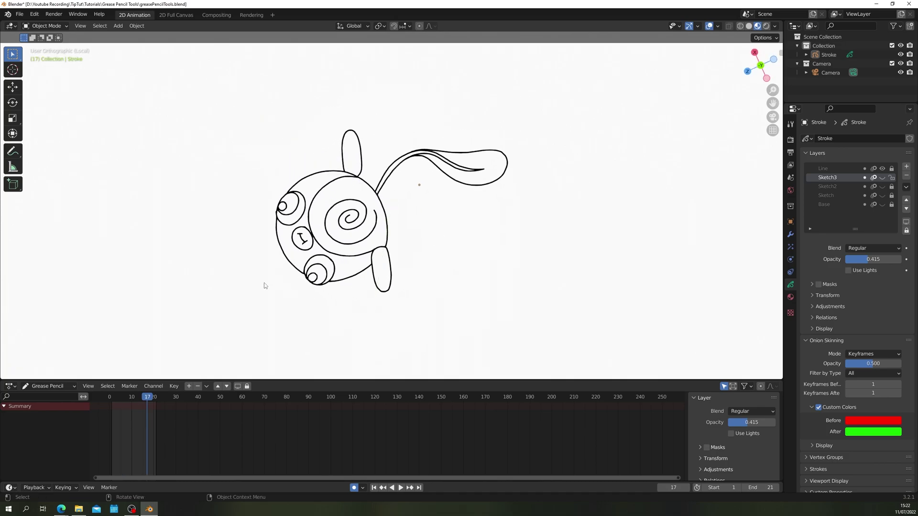
{"action": "middle_click", "coordinate": [174, 218], "text": "ctrl+alt"}
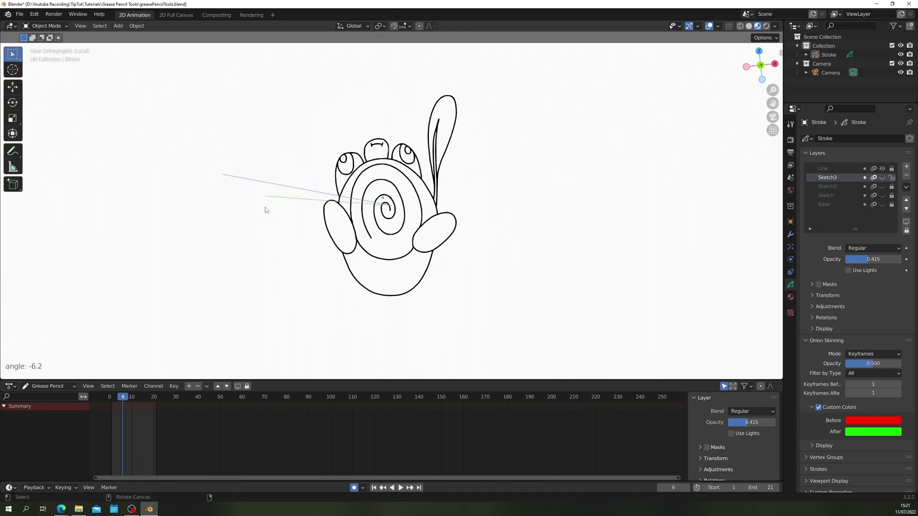
{"action": "mouse_move", "coordinate": [265, 196]}
{"action": "middle_mouse_down", "text": "ctrl+alt"}
{"action": "mouse_move", "coordinate": [312, 277]}
{"action": "mouse_move", "coordinate": [297, 216]}
{"action": "mouse_move", "coordinate": [421, 124]}
{"action": "mouse_move", "coordinate": [410, 117]}
{"action": "mouse_move", "coordinate": [335, 182]}
{"action": "mouse_move", "coordinate": [328, 254]}
{"action": "middle_mouse_up", "text": "ctrl+alt"}
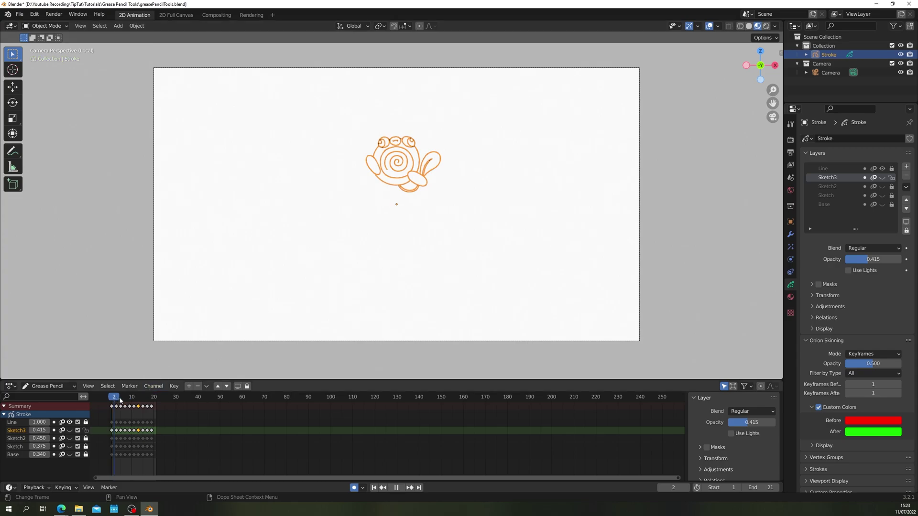
Step: Scrub through the first frames of the creature animation to preview its motion
{"action": "mouse_move", "coordinate": [120, 400]}
{"action": "left_mouse_down"}
{"action": "mouse_move", "coordinate": [144, 400]}
{"action": "mouse_move", "coordinate": [122, 402]}
{"action": "left_mouse_up"}
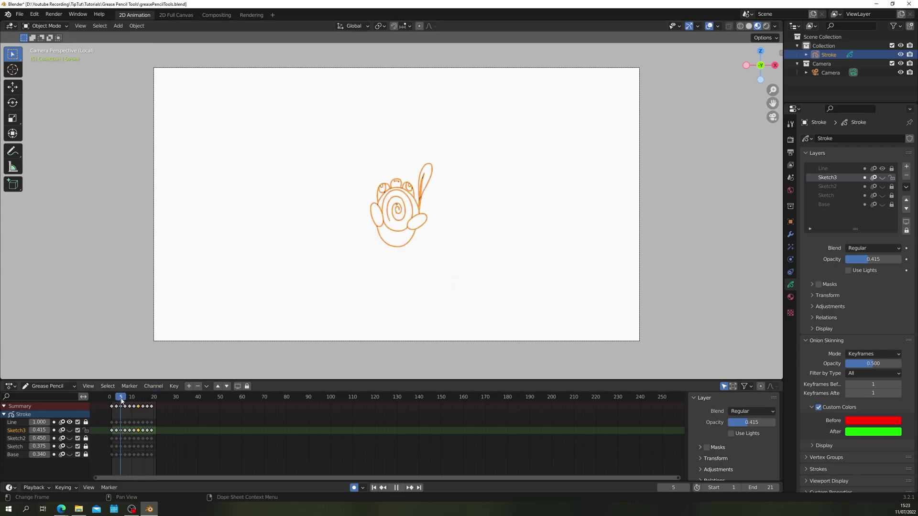
{"action": "mouse_move", "coordinate": [336, 279]}
{"action": "middle_mouse_down", "text": "alt"}
{"action": "mouse_move", "coordinate": [386, 285]}
{"action": "mouse_move", "coordinate": [337, 285]}
{"action": "middle_mouse_up", "text": "alt"}
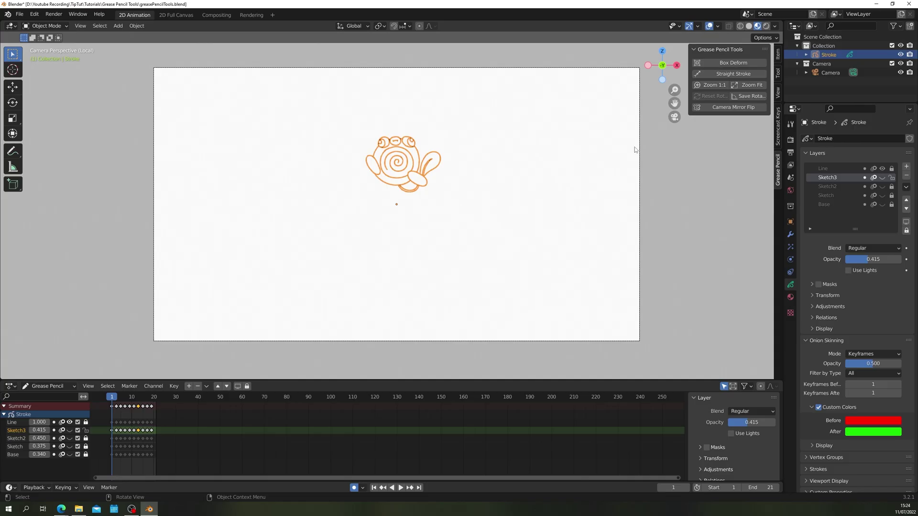
Step: Show the camera view at Zoom 1:1 and fit it back to the viewport with Zoom Fit
{"action": "left_click", "coordinate": [704, 89]}
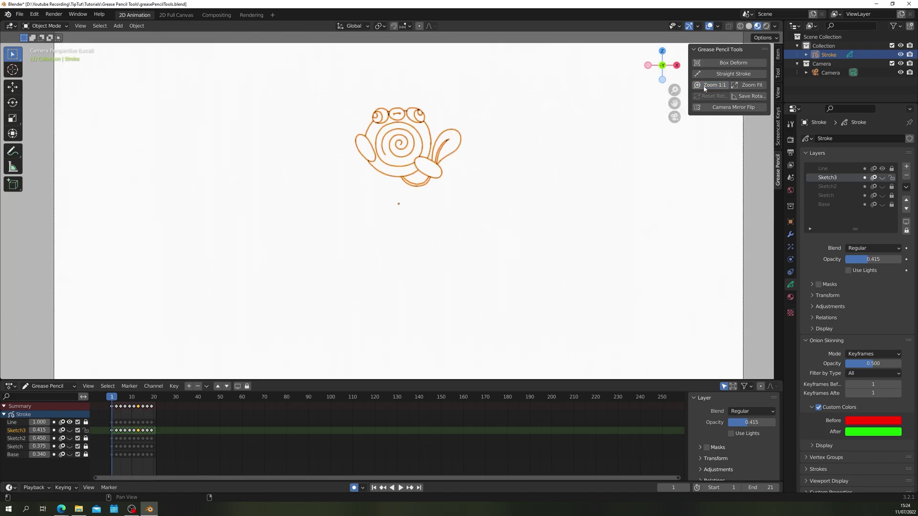
{"action": "left_click", "coordinate": [749, 86]}
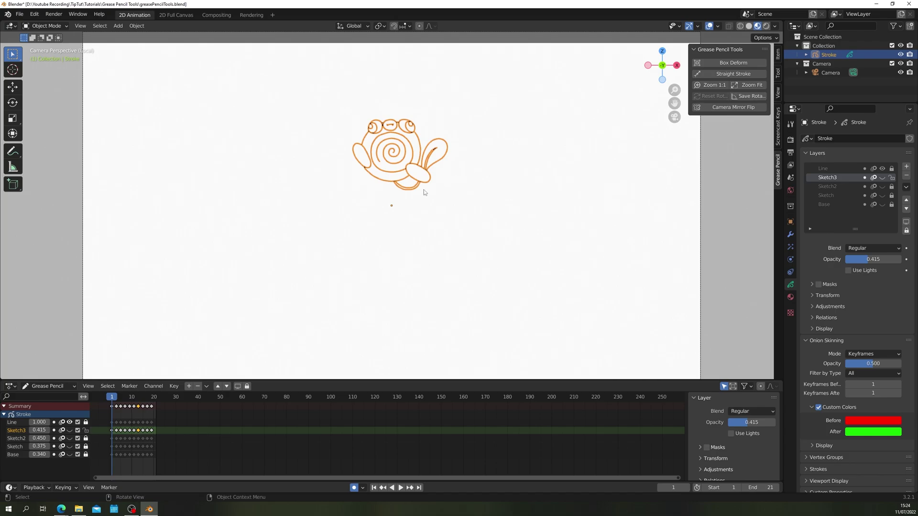
Step: Rotate the canvas to different angles in camera view and try restoring its orientation with Reset Rotation
{"action": "middle_click_drag", "start_coordinate": [346, 222], "coordinate": [358, 159], "text": "ctrl+alt"}
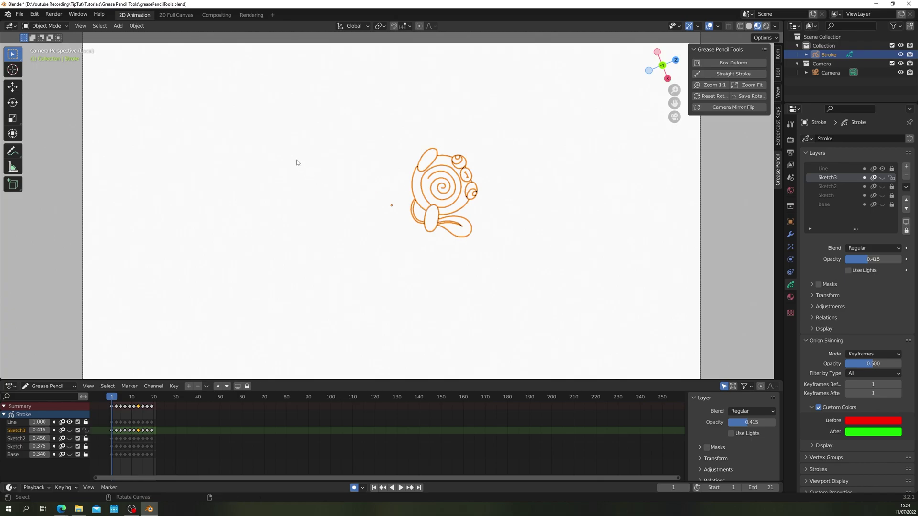
{"action": "mouse_move", "coordinate": [296, 163]}
{"action": "middle_mouse_down", "text": "ctrl+alt"}
{"action": "mouse_move", "coordinate": [303, 263]}
{"action": "mouse_move", "coordinate": [532, 184]}
{"action": "mouse_move", "coordinate": [542, 153]}
{"action": "middle_mouse_up", "text": "ctrl+alt"}
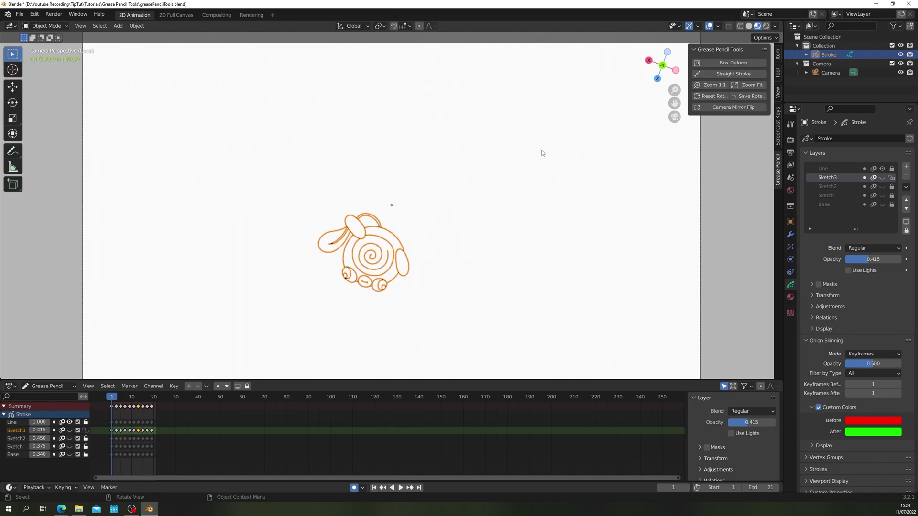
{"action": "left_click", "coordinate": [714, 96]}
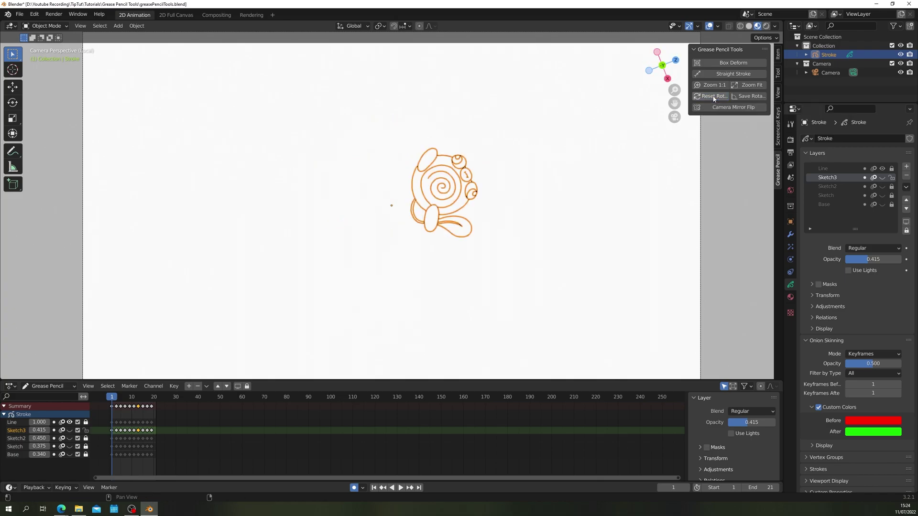
{"action": "middle_click", "coordinate": [283, 231], "text": "ctrl+alt"}
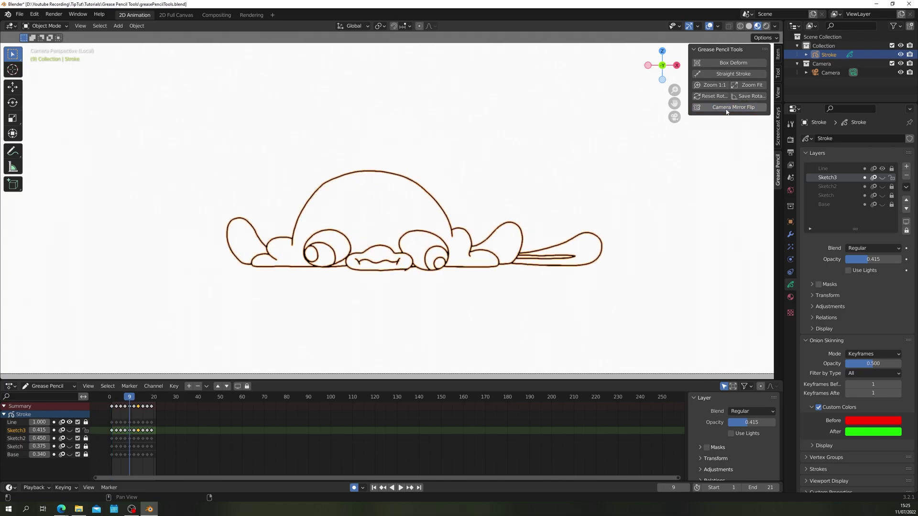
Step: Check the flattened creature on frame 9 in mirror image with Camera Mirror Flip and return to the unflipped view
{"action": "left_click", "coordinate": [726, 110]}
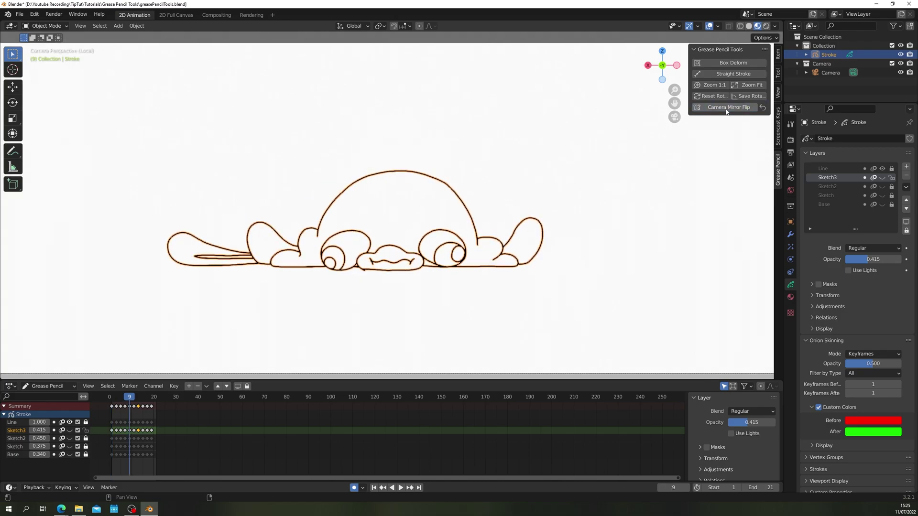
{"action": "left_click", "coordinate": [726, 110]}
{"action": "left_click", "coordinate": [726, 109]}
{"action": "left_click", "coordinate": [726, 109]}
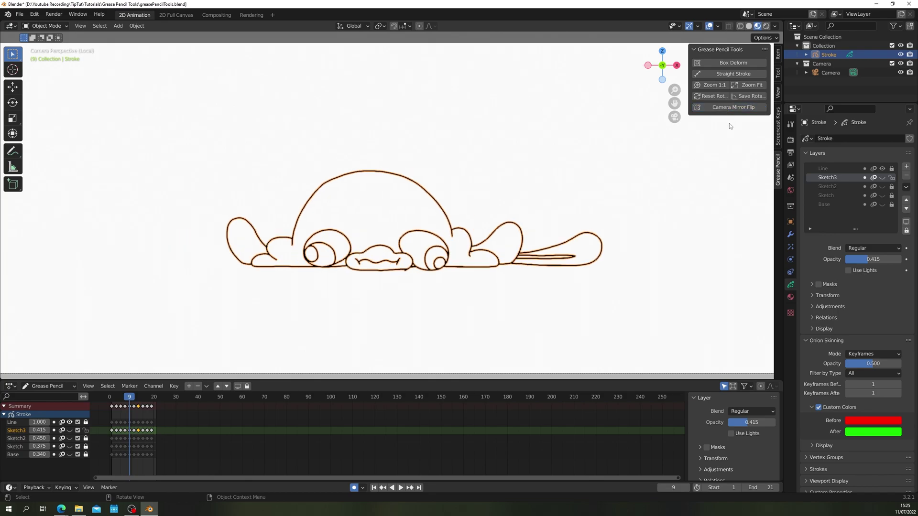